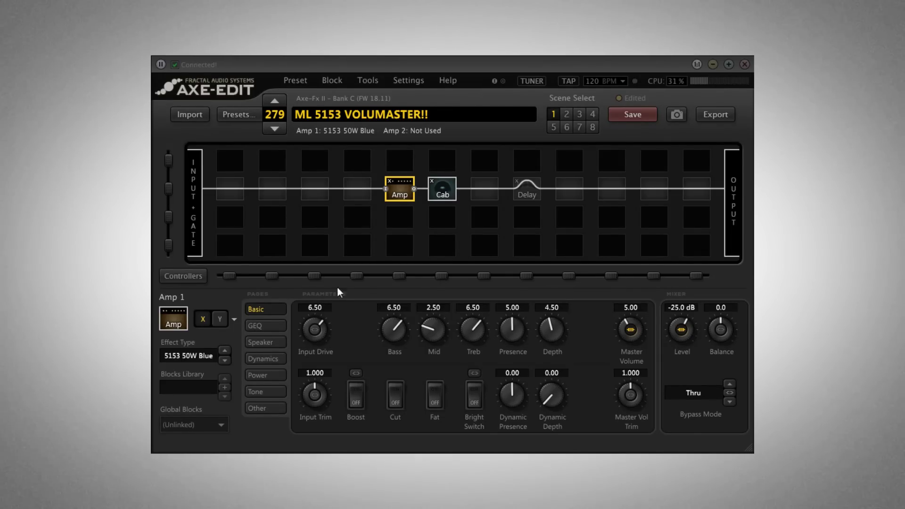
# Step: Check Controller 1's per-scene values, then return to Amp 1 (Level -25.0 dB, Master 5.00)
pyautogui.click(184, 276)
pyautogui.click(267, 395)
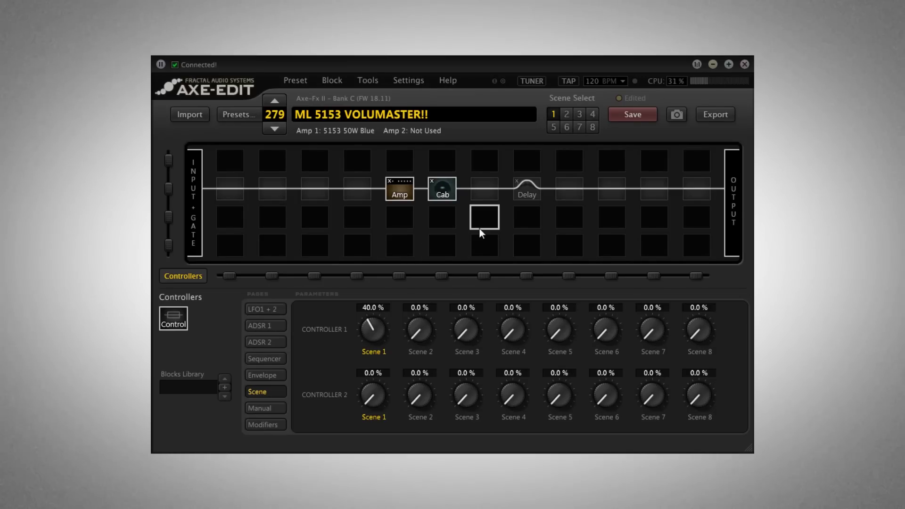
pyautogui.click(400, 191)
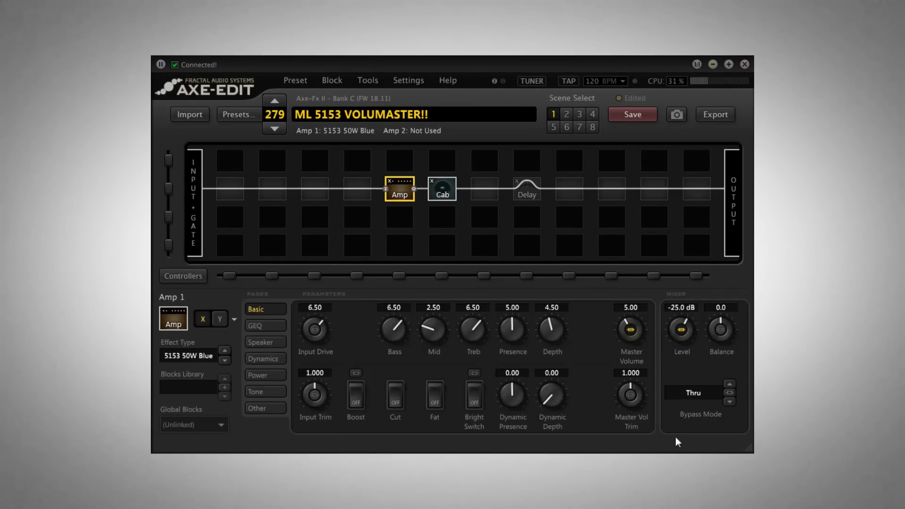
# Step: Review the Amp 1 Level modifier curve (Scene 1 source, -80.0 to 20.0 dB) and close it
pyautogui.click(682, 330)
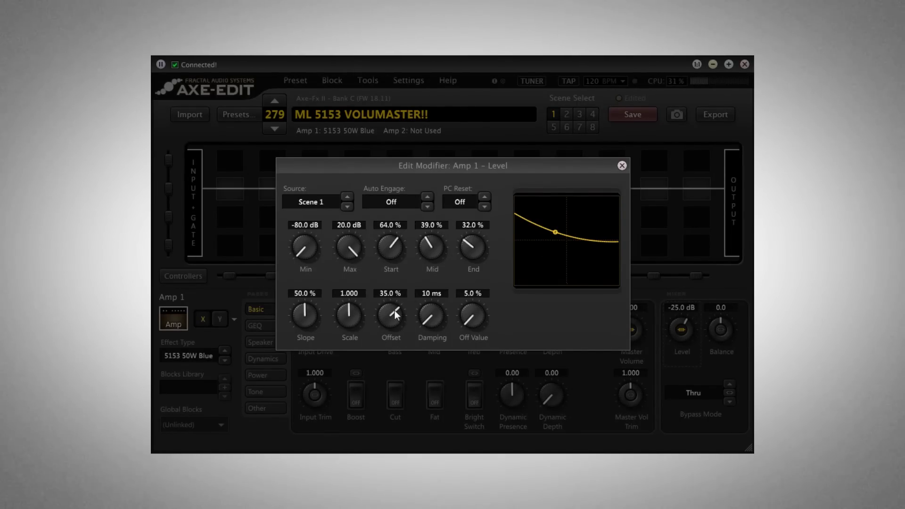
pyautogui.click(622, 166)
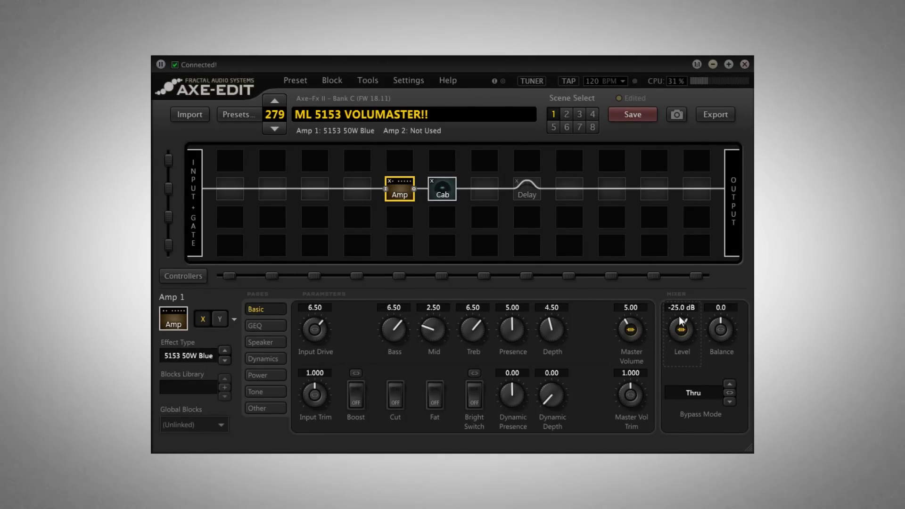
# Step: Sweep Controller 1's Scene 1 value by ear up to 100%, down to 0%, then slightly up
pyautogui.click(185, 276)
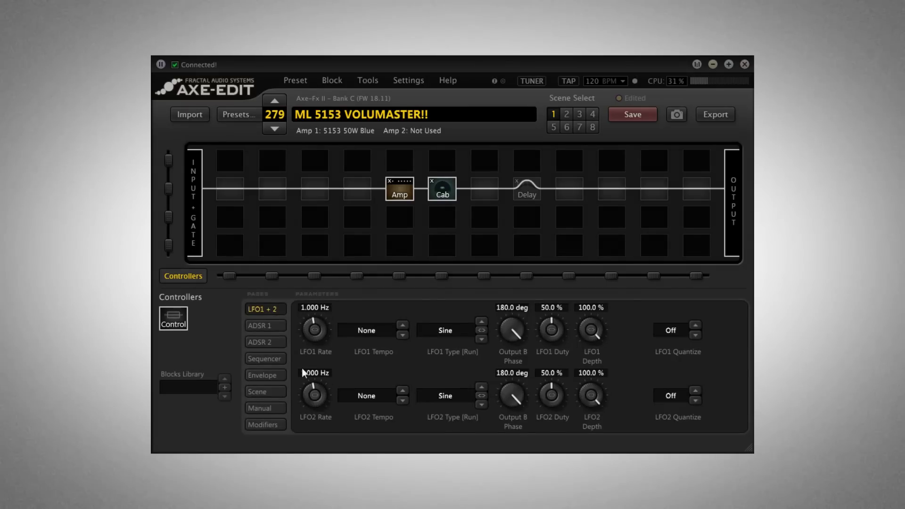
pyautogui.click(264, 392)
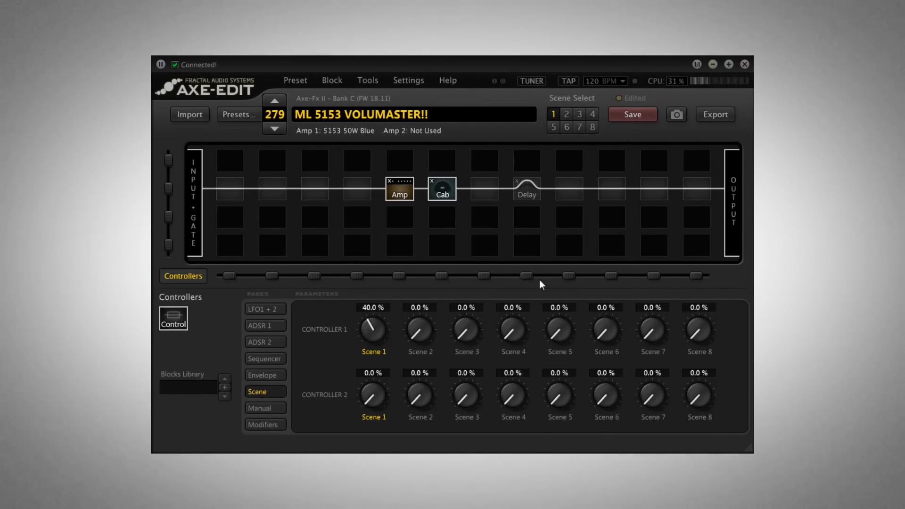
pyautogui.moveTo(372, 331); pyautogui.dragTo(370, 370)
pyautogui.scroll(-3, 367, 332)
pyautogui.moveTo(367, 338); pyautogui.dragTo(370, 352)
pyautogui.moveTo(371, 352); pyautogui.dragTo(371, 188)
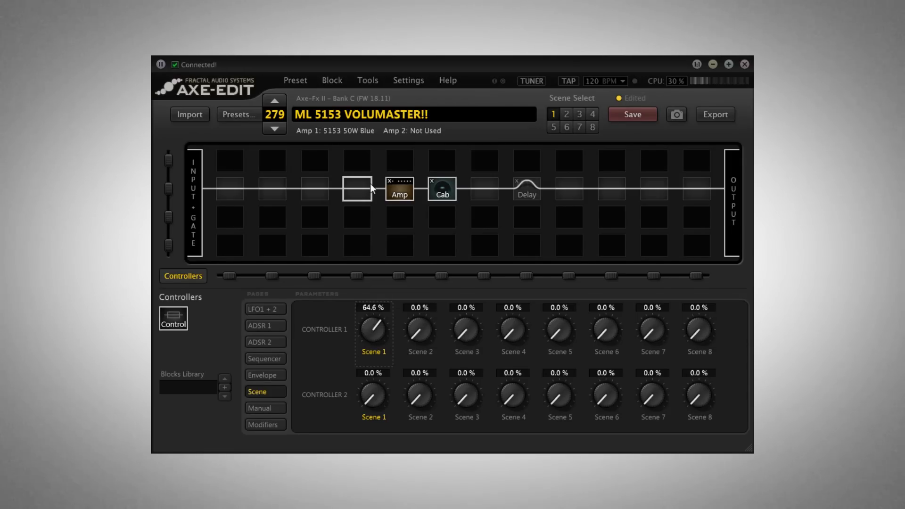
pyautogui.moveTo(371, 188); pyautogui.dragTo(357, 260)
pyautogui.moveTo(357, 259); pyautogui.dragTo(354, 216)
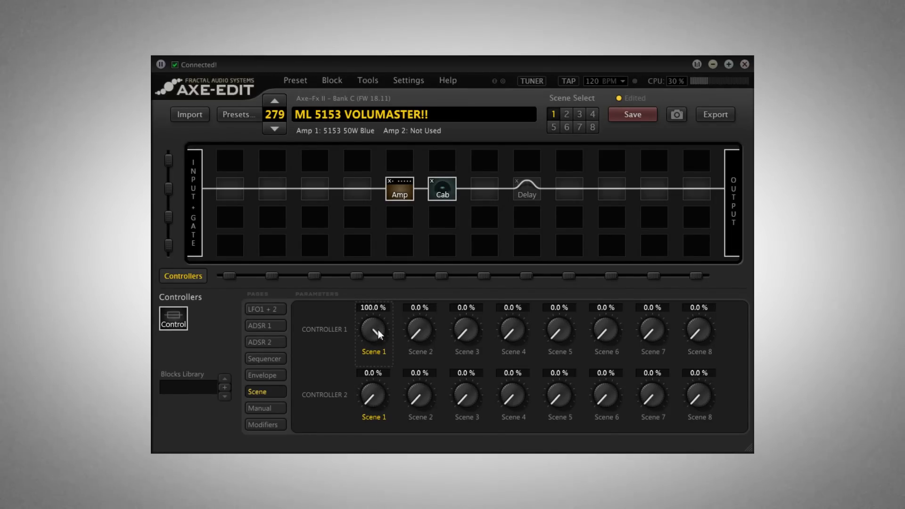
pyautogui.moveTo(378, 330); pyautogui.dragTo(364, 358)
pyautogui.moveTo(367, 333); pyautogui.dragTo(367, 312)
# Step: Set Controller 1's Scene 1 value to 15.0%
pyautogui.click(370, 306)
pyautogui.write('15')
pyautogui.press('Return')
# Step: Insert a Looper block in the empty slot before Amp and start recording
pyautogui.click(273, 189)
pyautogui.rightClick(275, 193)
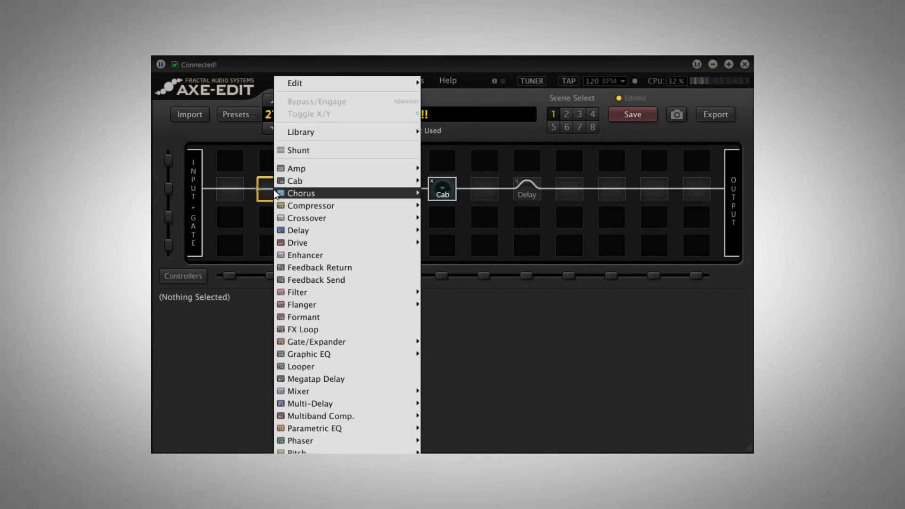
pyautogui.moveTo(297, 451)
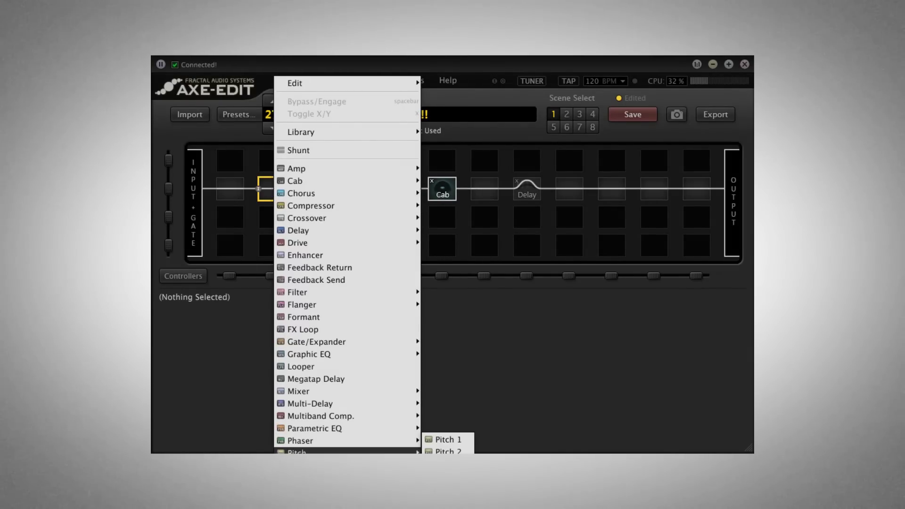
pyautogui.click(301, 367)
pyautogui.click(316, 326)
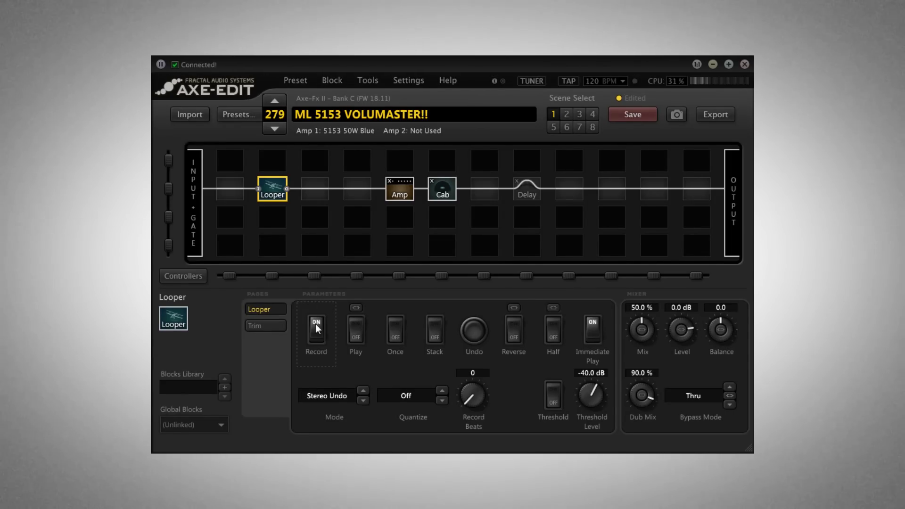
# Step: Start Looper playback, then turn its output level fully down and back up
pyautogui.click(358, 336)
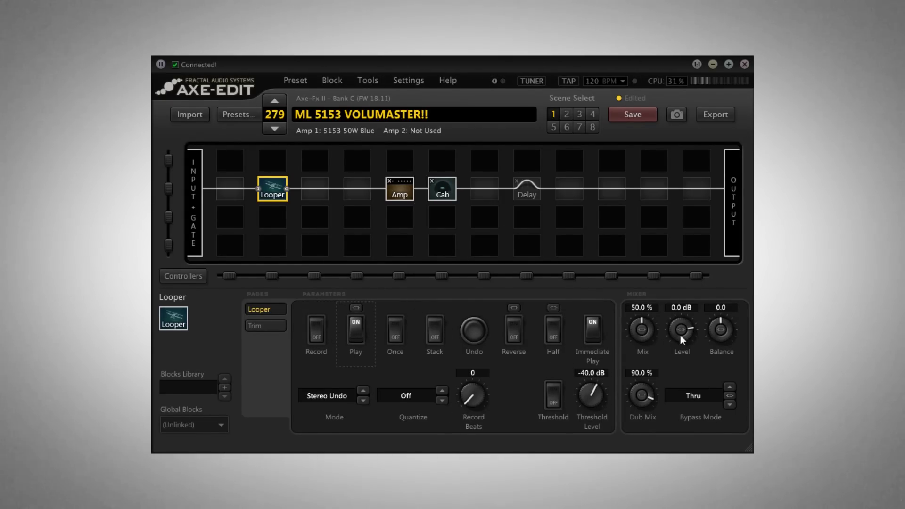
pyautogui.moveTo(694, 330); pyautogui.dragTo(694, 382)
pyautogui.moveTo(682, 330); pyautogui.dragTo(677, 318)
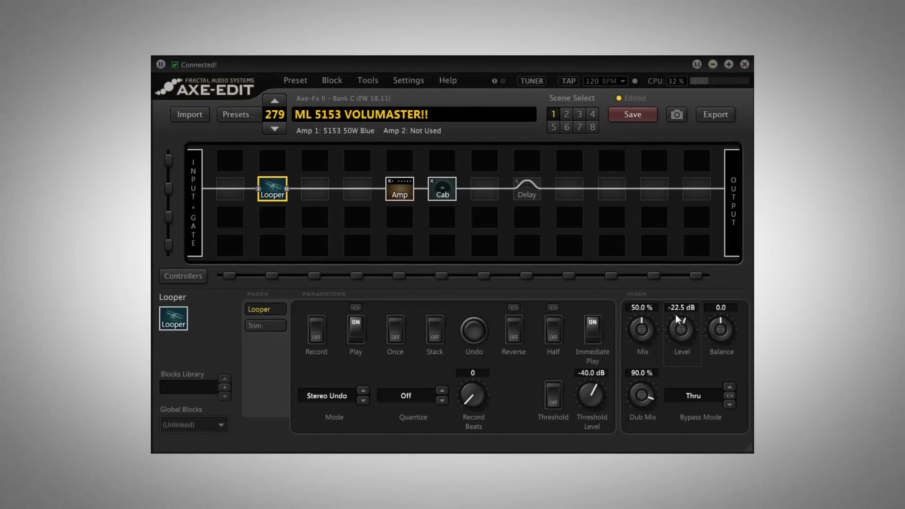
# Step: Retune Controller 1's Scene 1 value by ear between about 57% and 100%, then reselect the Looper
pyautogui.click(182, 276)
pyautogui.click(267, 393)
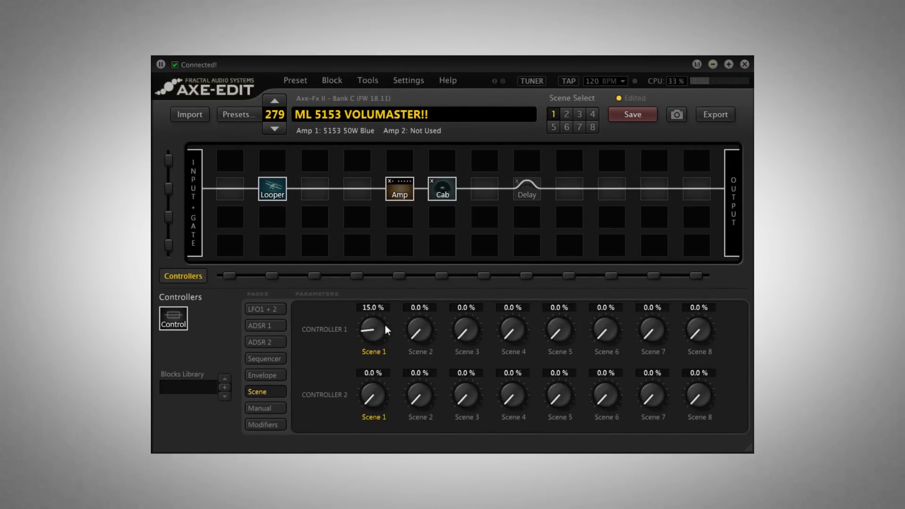
pyautogui.moveTo(388, 331); pyautogui.dragTo(380, 43)
pyautogui.scroll(-4, 374, 329)
pyautogui.moveTo(373, 348); pyautogui.dragTo(337, 434)
pyautogui.moveTo(370, 332); pyautogui.dragTo(328, 259)
pyautogui.click(273, 188)
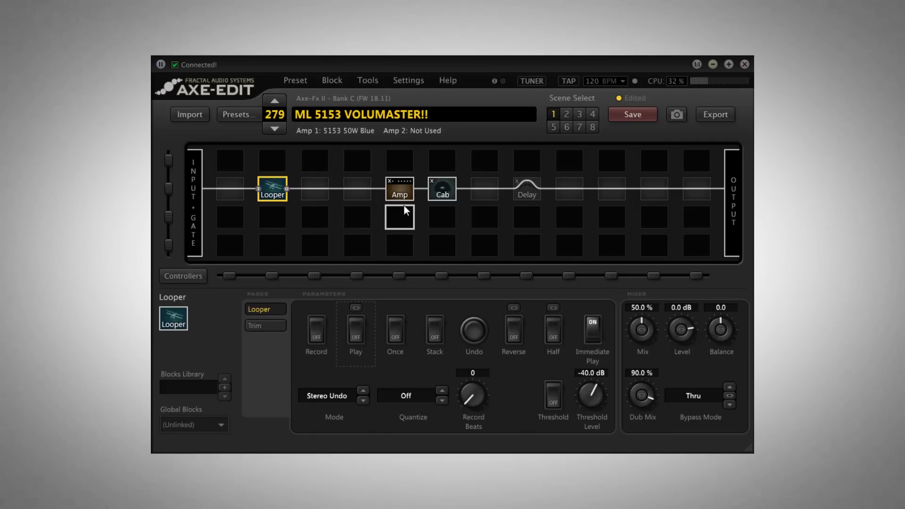
# Step: View Controller 1's Scene 1 knob at 44.1%, then reselect Amp 1 (Level -25.0 dB)
pyautogui.click(400, 191)
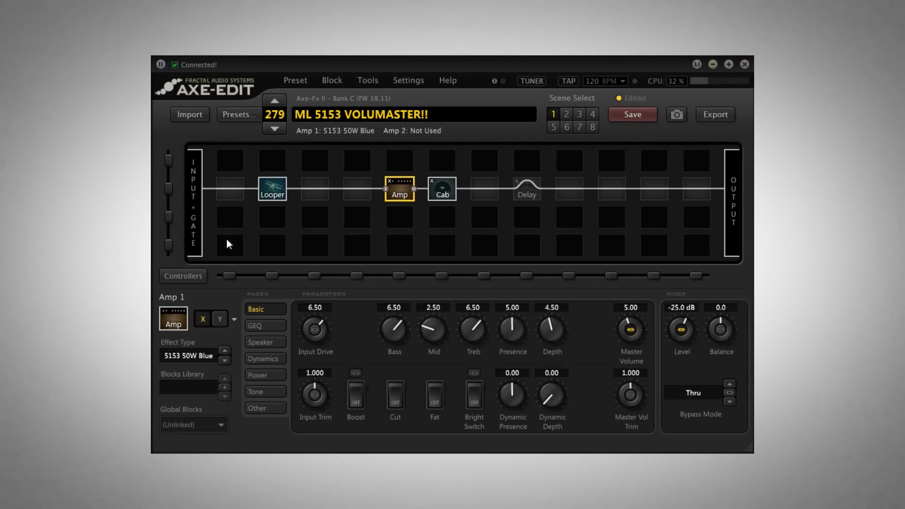
pyautogui.click(191, 277)
pyautogui.click(265, 392)
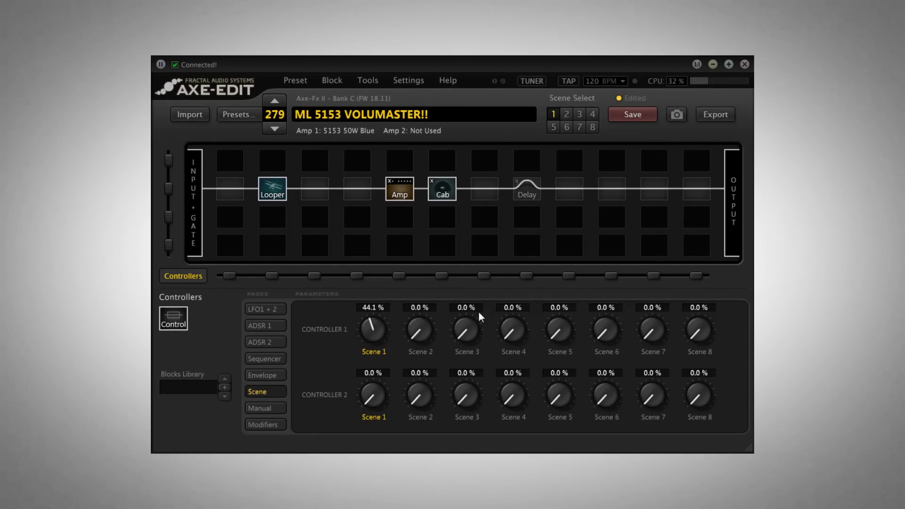
pyautogui.click(397, 197)
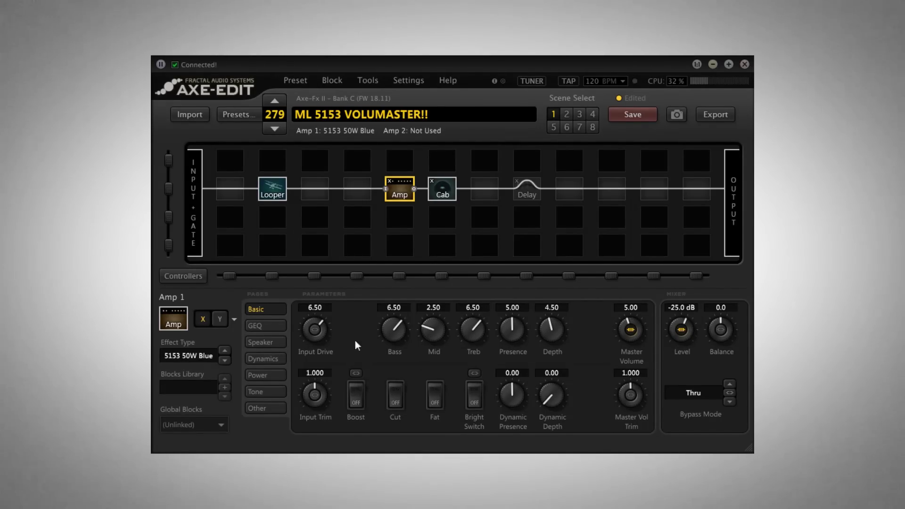
# Step: Switch Amp 1 to the 032 Brit 800 model and turn Looper playback back on
pyautogui.click(189, 356)
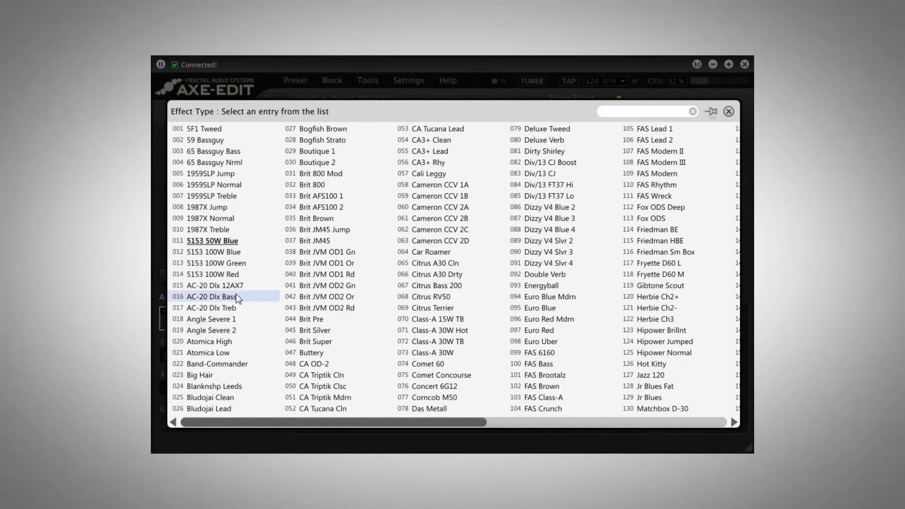
pyautogui.click(325, 185)
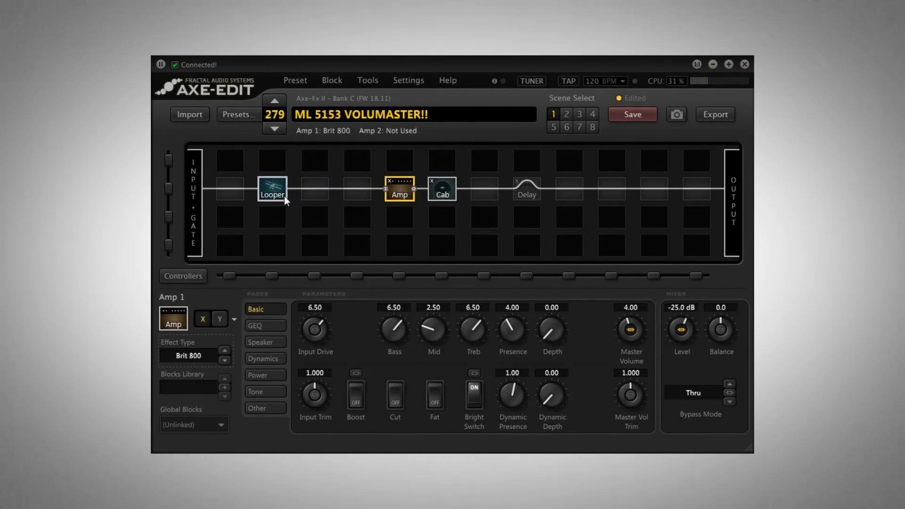
pyautogui.click(272, 189)
pyautogui.click(355, 330)
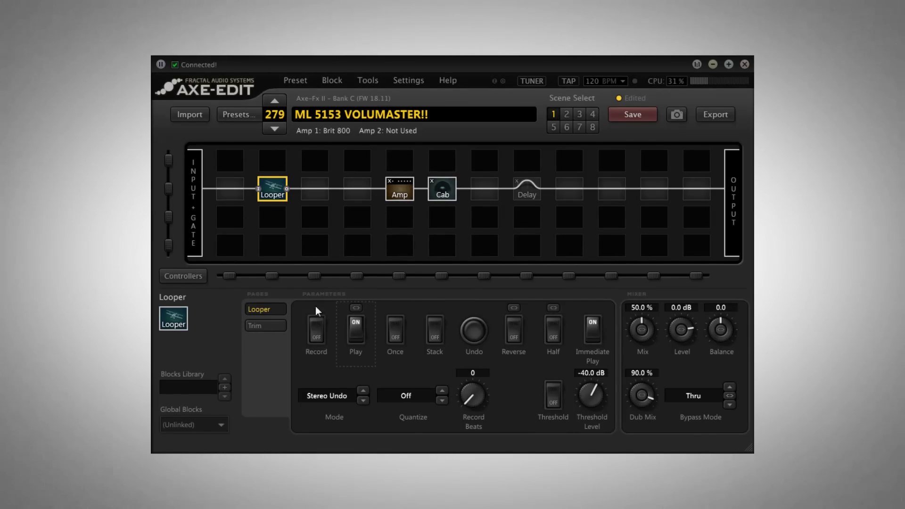
# Step: Raise Controller 1's Scene 1 value to about 59% while listening to the loop
pyautogui.click(183, 276)
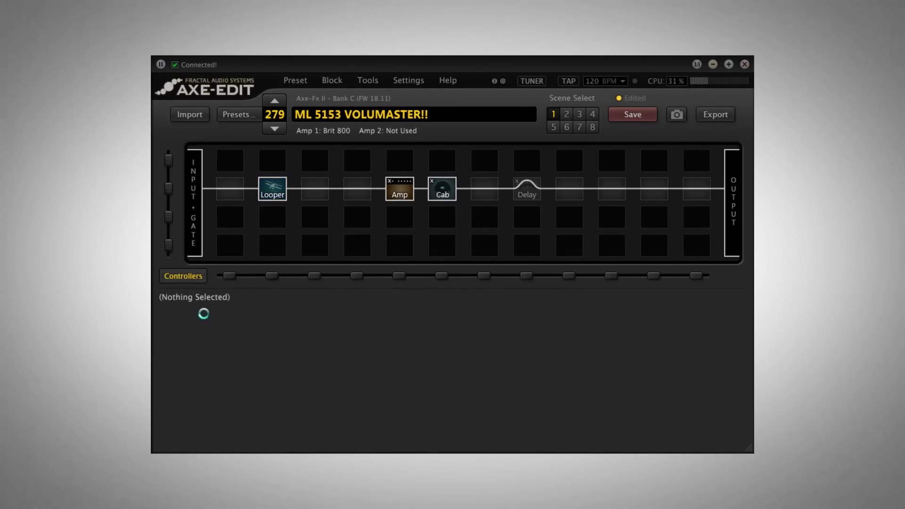
pyautogui.click(264, 393)
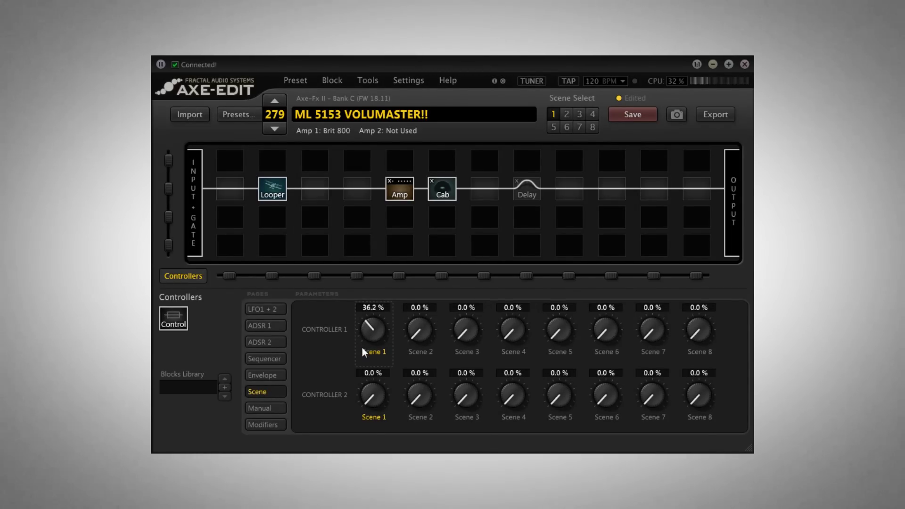
pyautogui.moveTo(362, 351); pyautogui.dragTo(349, 197)
pyautogui.click(272, 188)
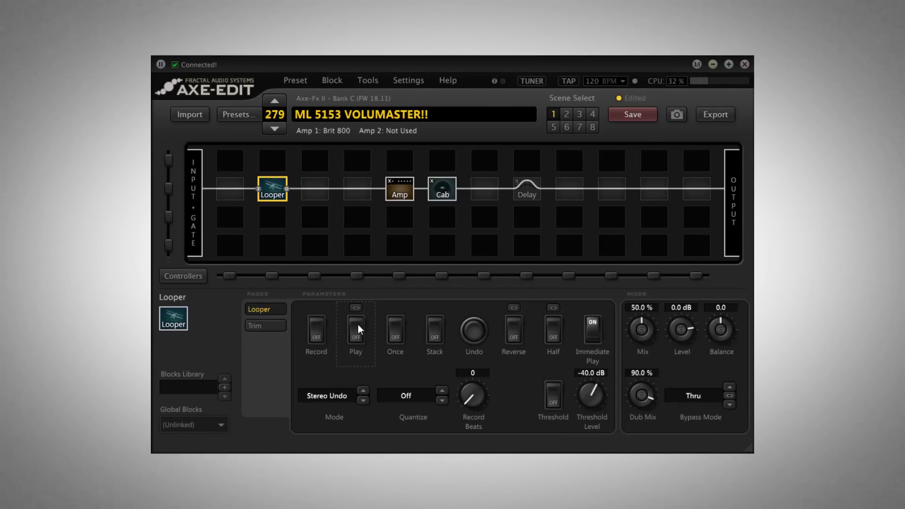
pyautogui.click(196, 225)
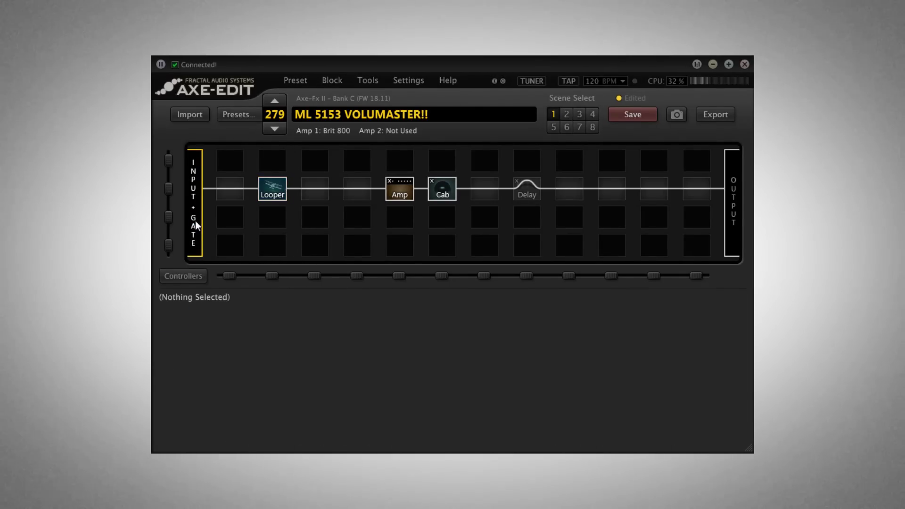
pyautogui.click(275, 196)
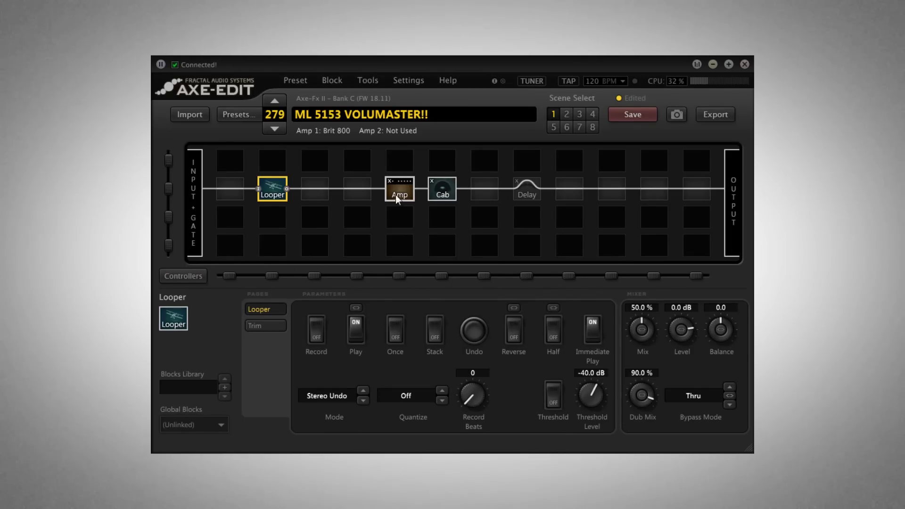
# Step: Settle Controller 1's Scene 1 value at 52.8%, finishing on the Brit 800 Amp 1 parameters
pyautogui.click(182, 276)
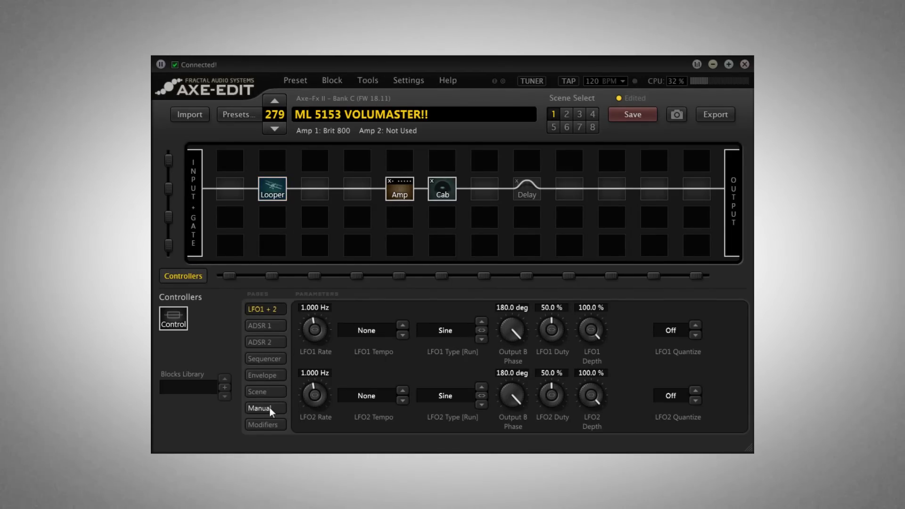
pyautogui.click(260, 391)
pyautogui.moveTo(365, 331); pyautogui.dragTo(379, 183)
pyautogui.click(403, 193)
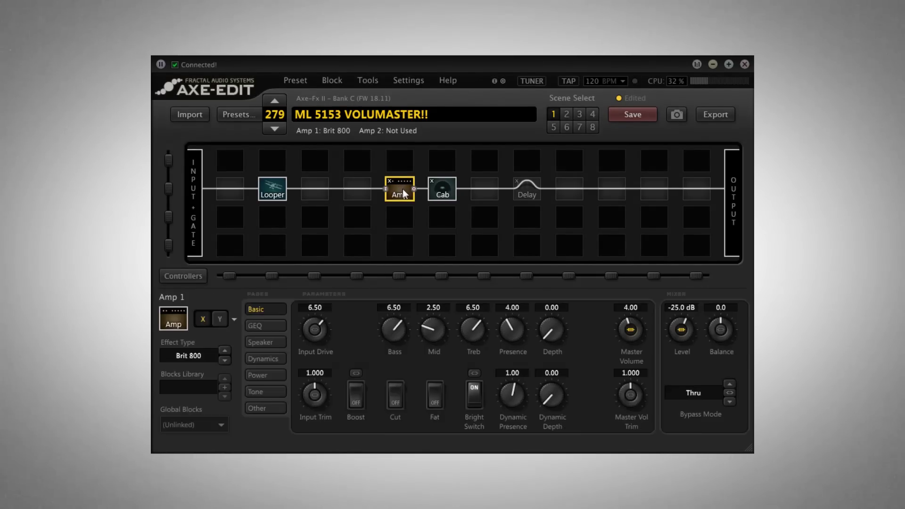
pyautogui.click(272, 190)
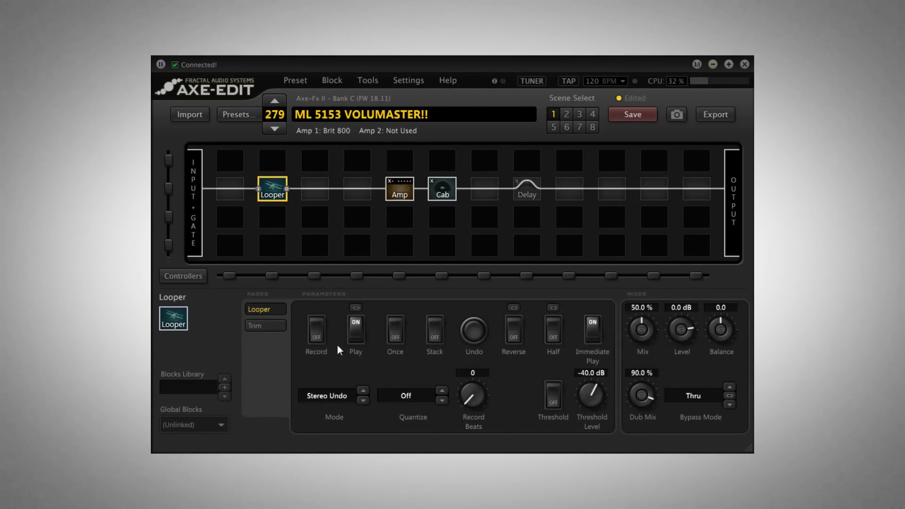
pyautogui.click(183, 276)
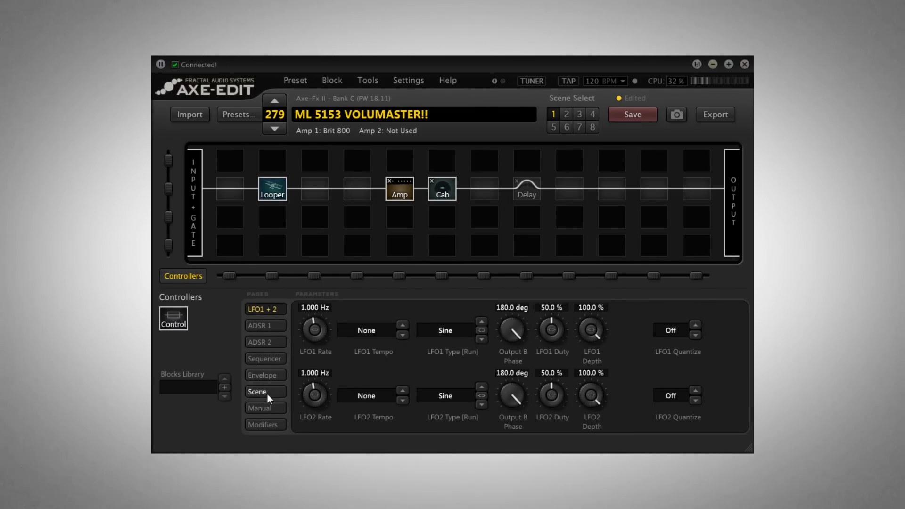
pyautogui.click(266, 392)
pyautogui.click(402, 191)
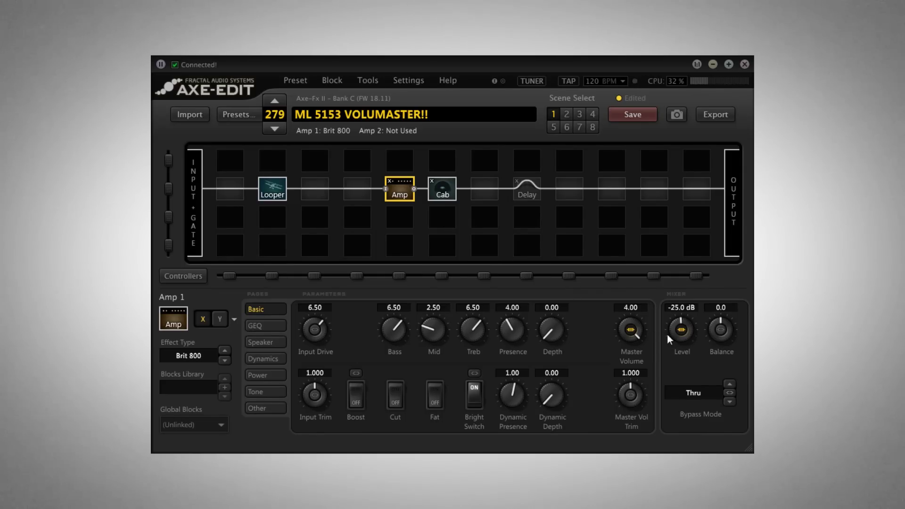
# Step: Set the amp Level modifier's End to 37% and Start to 60%
pyautogui.click(681, 330)
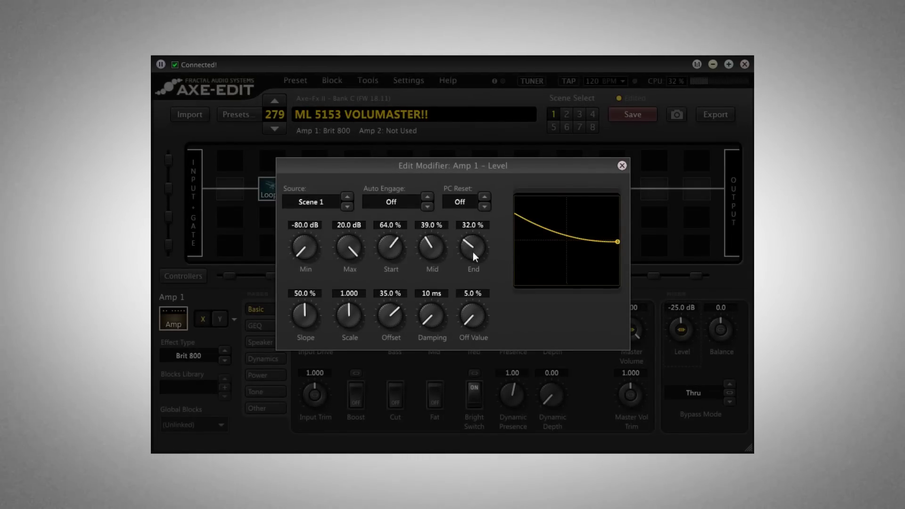
pyautogui.moveTo(465, 248); pyautogui.dragTo(466, 222)
pyautogui.doubleClick(466, 222)
pyautogui.write('3')
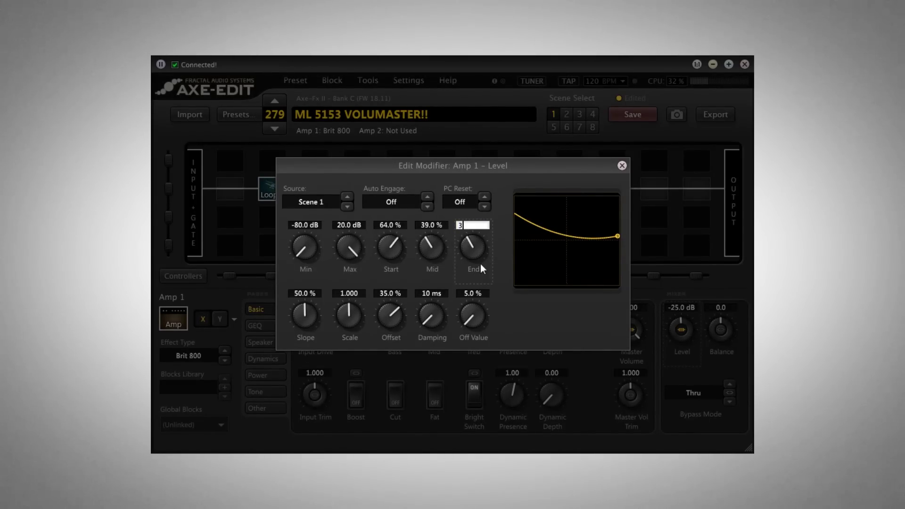
pyautogui.write('7')
pyautogui.press('Return')
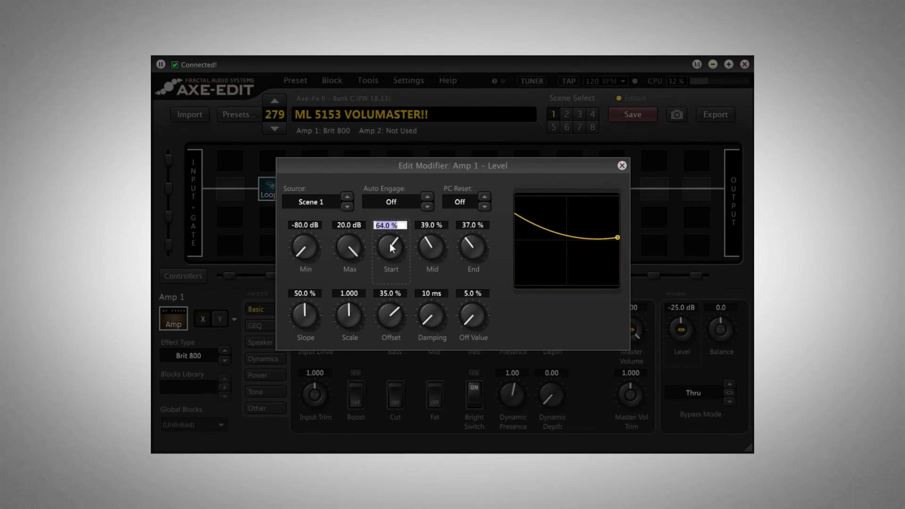
pyautogui.write('60')
pyautogui.press('Return')
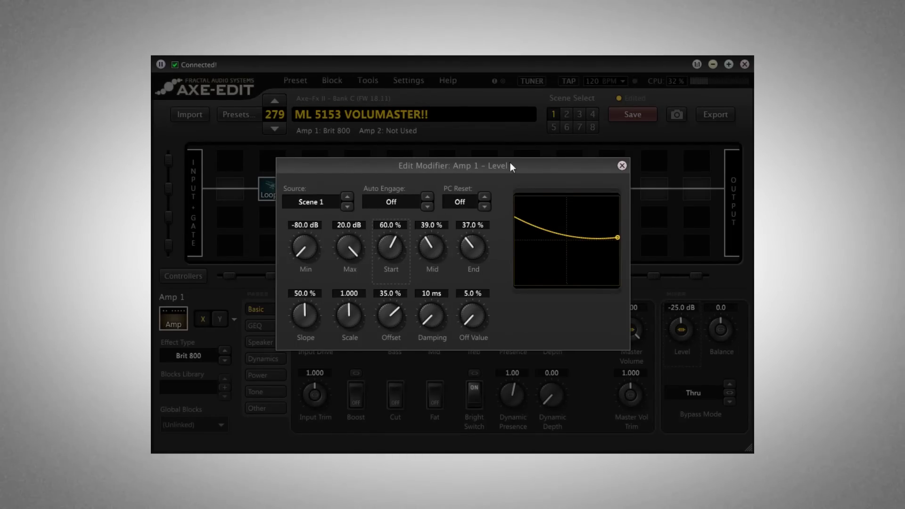
pyautogui.click(622, 166)
# Step: Sweep Controller 1's Scene 1 value down and back up by ear
pyautogui.click(183, 275)
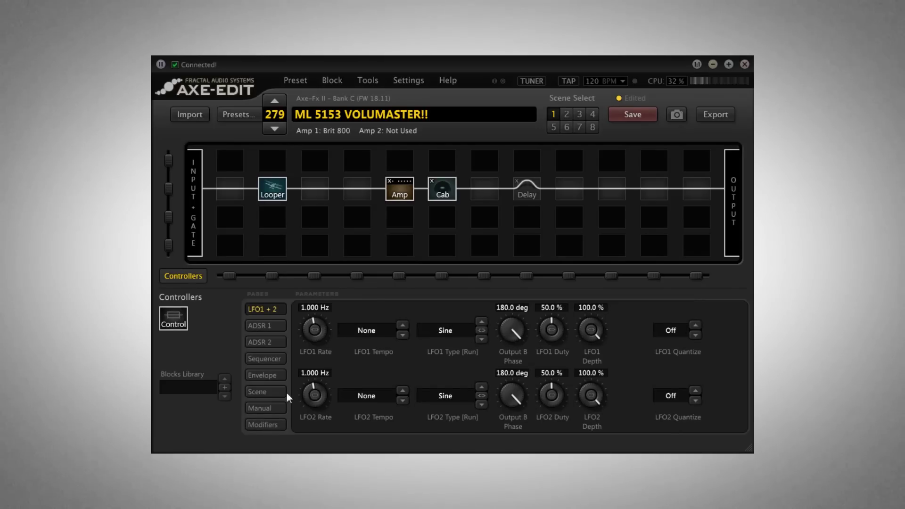
pyautogui.click(271, 395)
pyautogui.moveTo(373, 330); pyautogui.dragTo(364, 438)
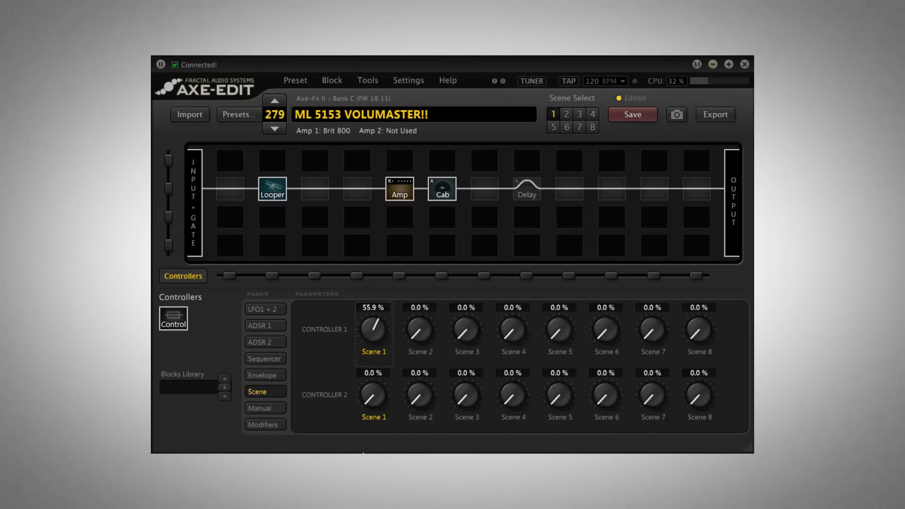
pyautogui.moveTo(363, 452); pyautogui.dragTo(316, 339)
pyautogui.scroll(-2, 363, 336)
# Step: Lower the amp Level modifier's Start value to 53%
pyautogui.click(403, 199)
pyautogui.click(681, 331)
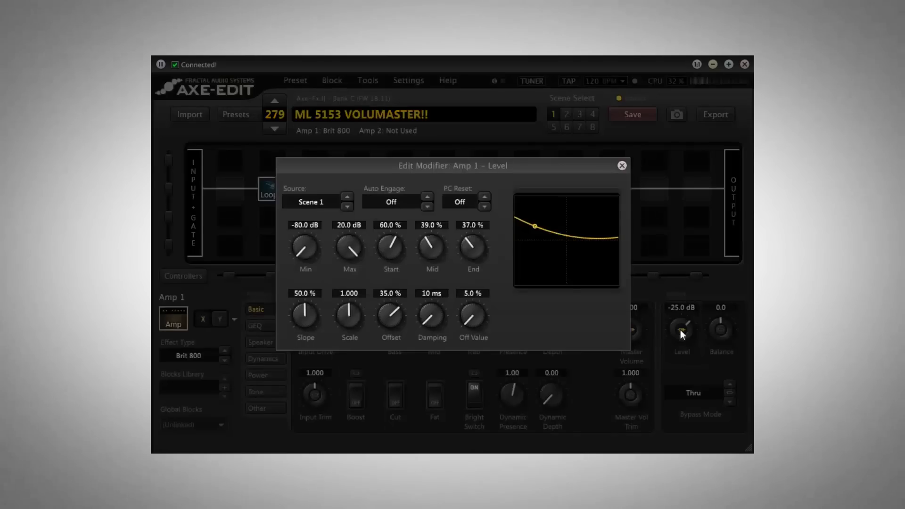
pyautogui.moveTo(391, 242)
pyautogui.mouseDown()
pyautogui.moveTo(386, 259)
pyautogui.moveTo(389, 243)
pyautogui.mouseUp()
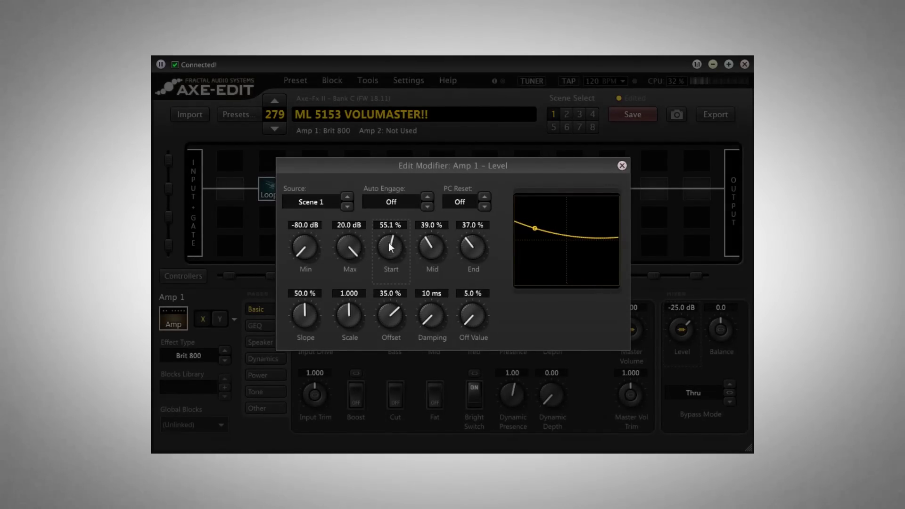
pyautogui.click(383, 216)
pyautogui.write('53')
pyautogui.press('Return')
pyautogui.click(623, 166)
# Step: Set Controller 1's Scene 1 value to 31.5%
pyautogui.click(198, 277)
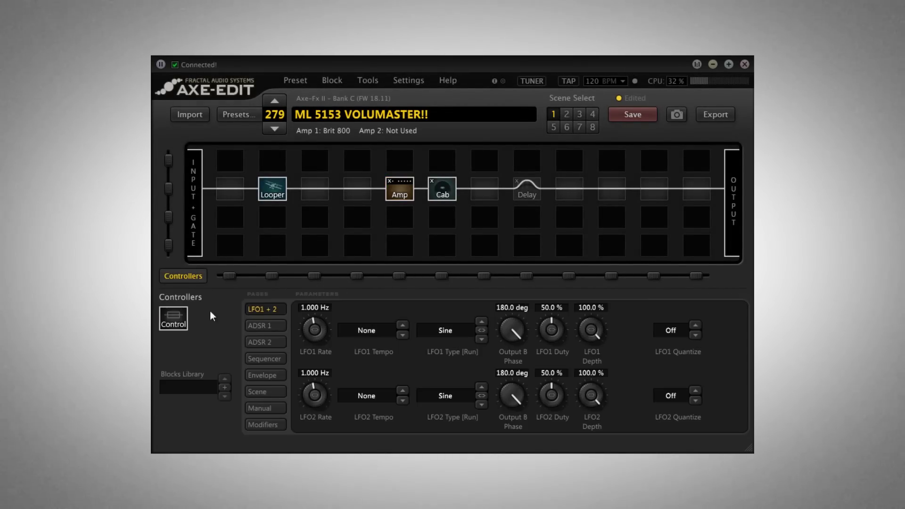
pyautogui.click(272, 390)
pyautogui.moveTo(365, 332); pyautogui.dragTo(374, 314)
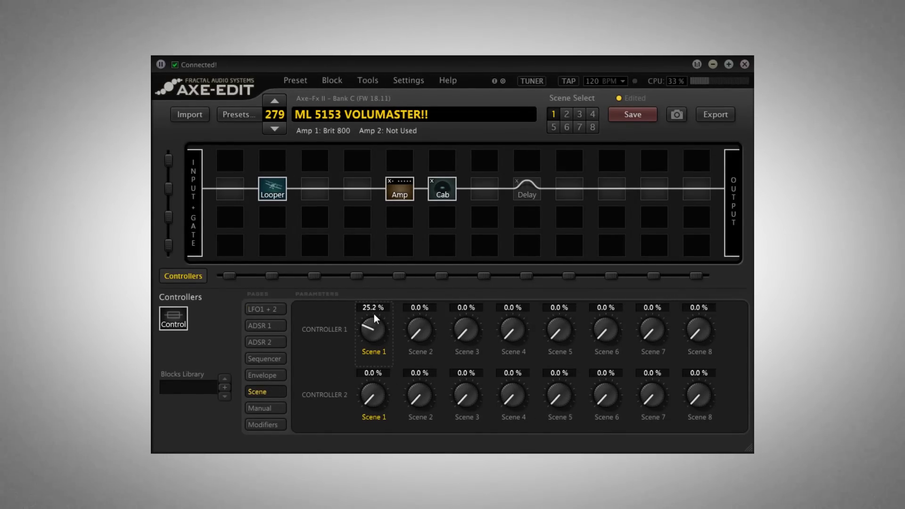
# Step: Lower the amp Level modifier's Start further to 40.9%
pyautogui.click(400, 189)
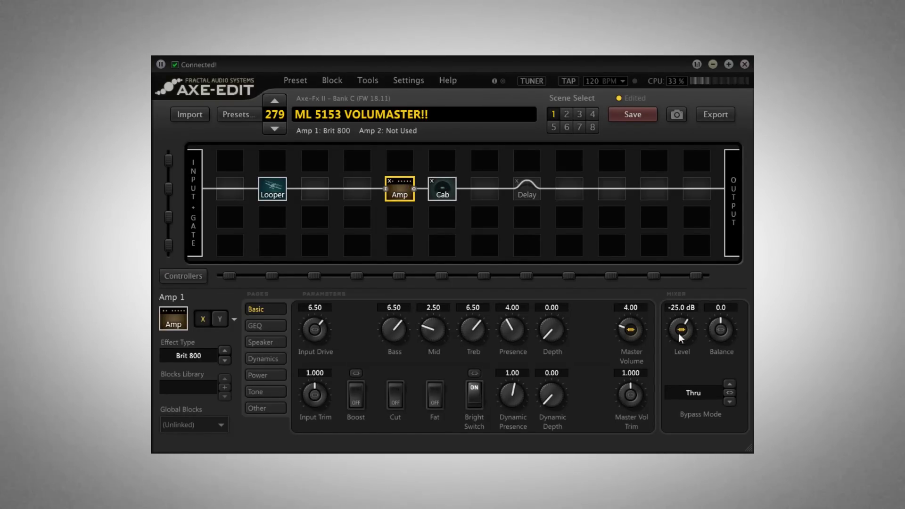
pyautogui.click(680, 331)
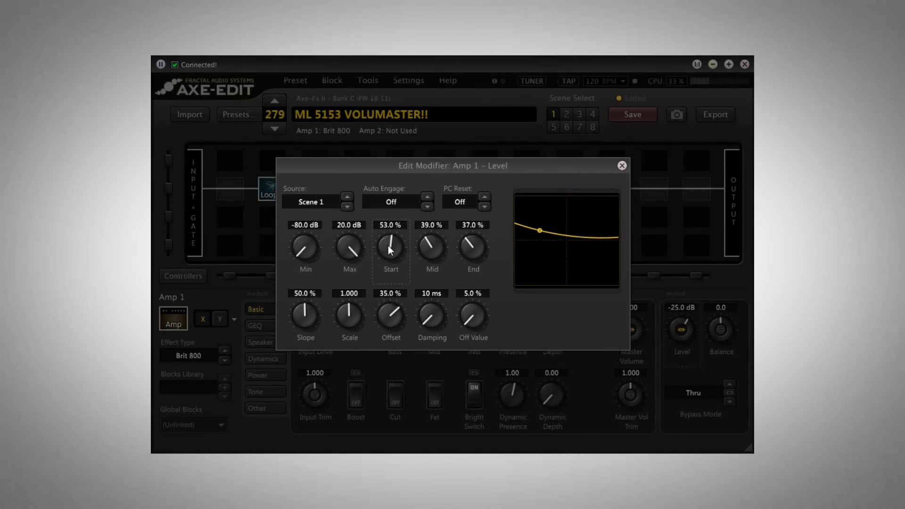
pyautogui.moveTo(389, 245)
pyautogui.mouseDown()
pyautogui.moveTo(383, 270)
pyautogui.moveTo(384, 253)
pyautogui.mouseUp()
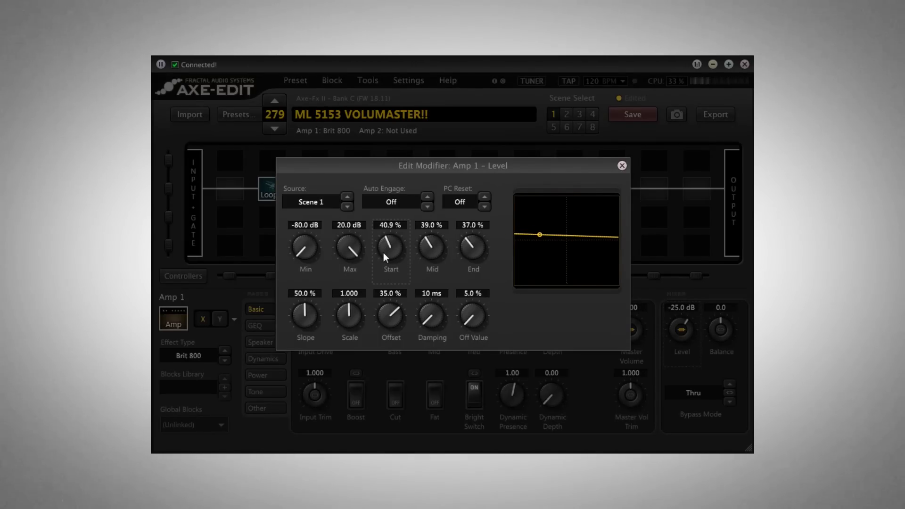
pyautogui.click(622, 165)
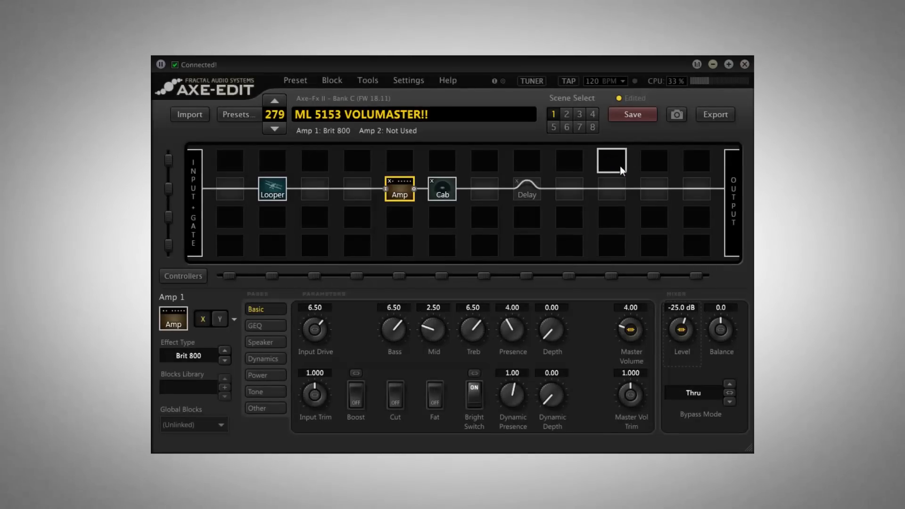
pyautogui.click(188, 279)
# Step: Nudge Controller 1's Scene 1 value up and set the amp Level modifier's Start to 43%
pyautogui.click(264, 391)
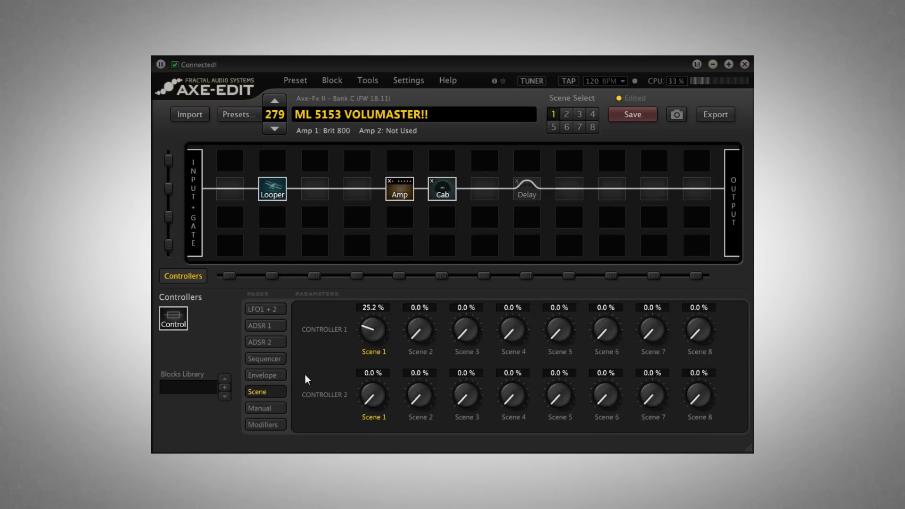
pyautogui.moveTo(372, 330)
pyautogui.mouseDown()
pyautogui.moveTo(367, 294)
pyautogui.moveTo(388, 157)
pyautogui.moveTo(370, 313)
pyautogui.moveTo(391, 155)
pyautogui.moveTo(363, 330)
pyautogui.moveTo(363, 317)
pyautogui.mouseUp()
pyautogui.click(400, 194)
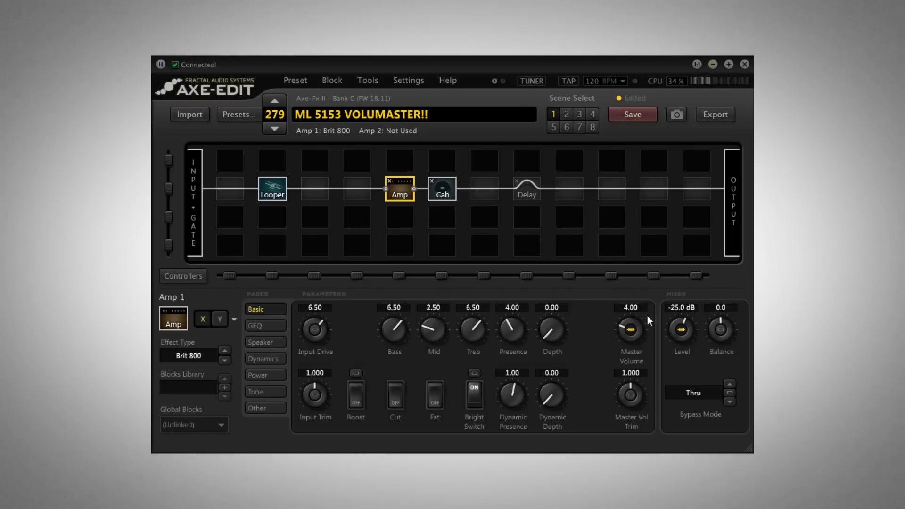
pyautogui.click(682, 329)
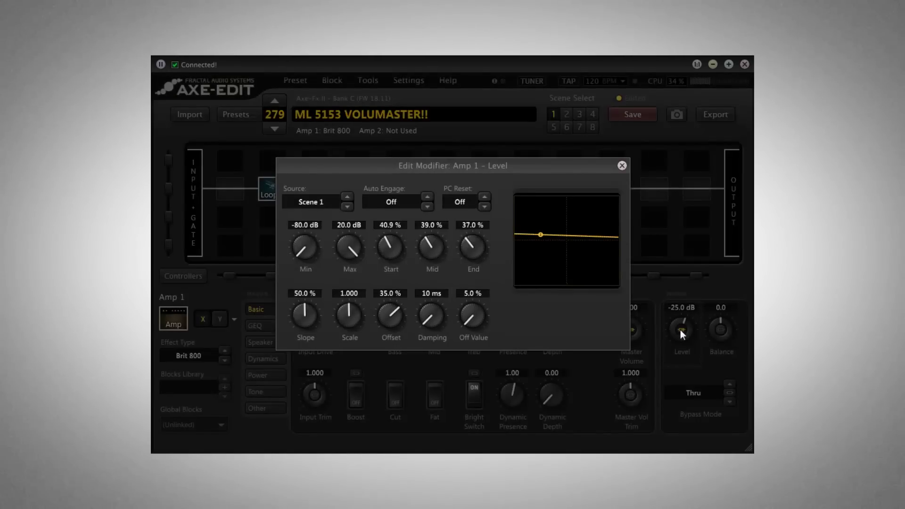
pyautogui.click(395, 230)
pyautogui.write('42')
pyautogui.press('Return')
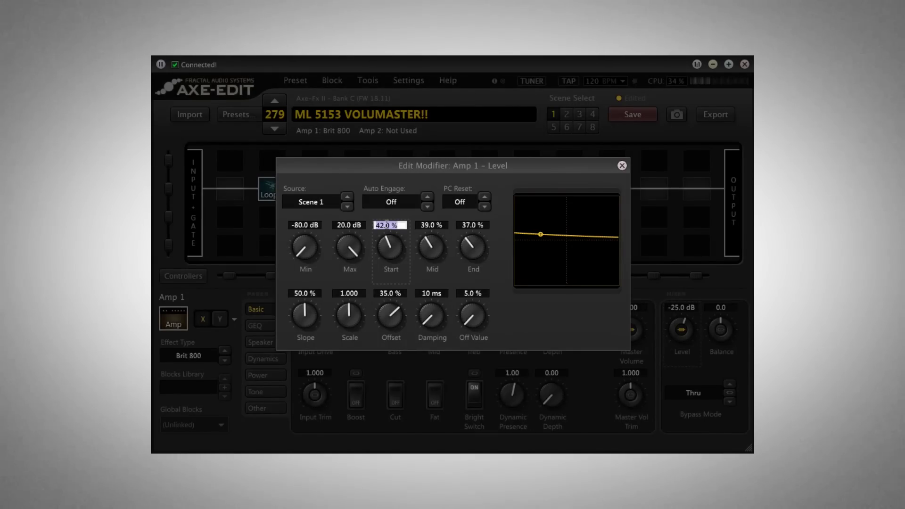
pyautogui.write('43')
pyautogui.press('Return')
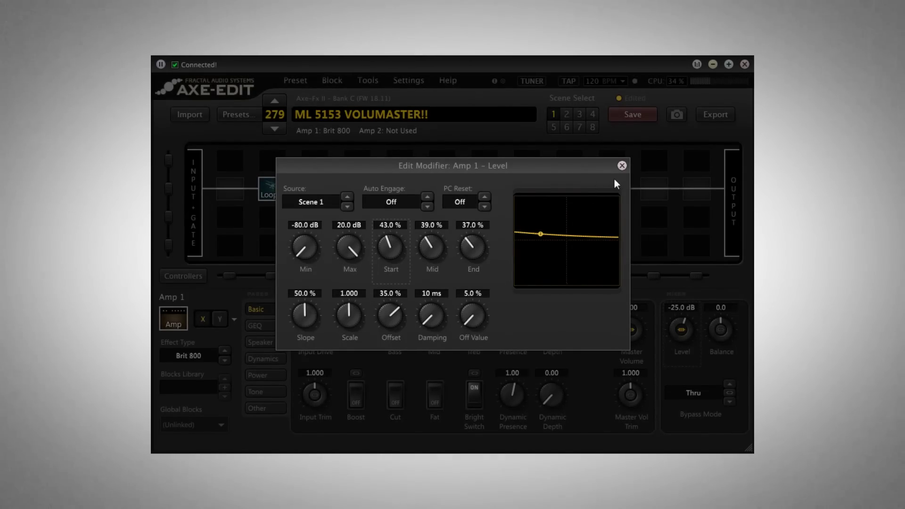
pyautogui.click(622, 165)
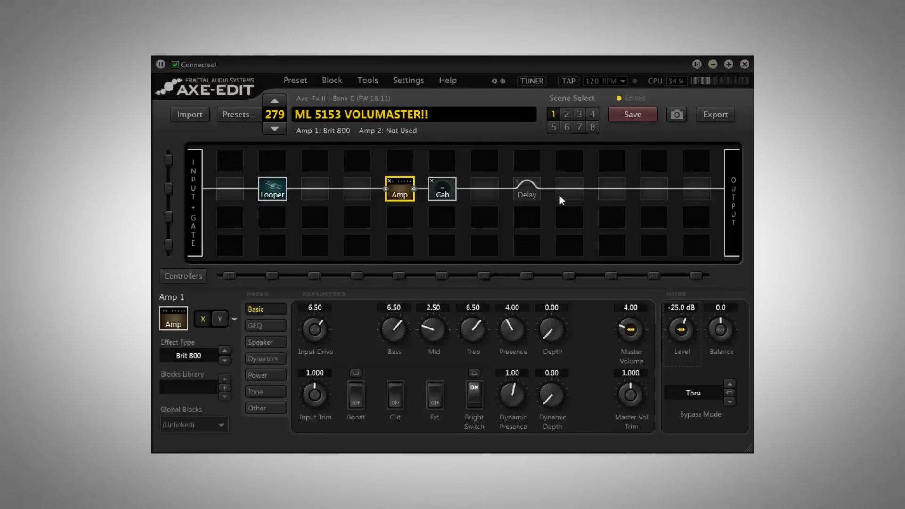
# Step: Raise Controller 1's Scene 1 value again and set the Level modifier's Mid to 37%
pyautogui.click(183, 276)
pyautogui.click(271, 396)
pyautogui.moveTo(373, 330); pyautogui.dragTo(355, 217)
pyautogui.click(399, 190)
pyautogui.click(682, 330)
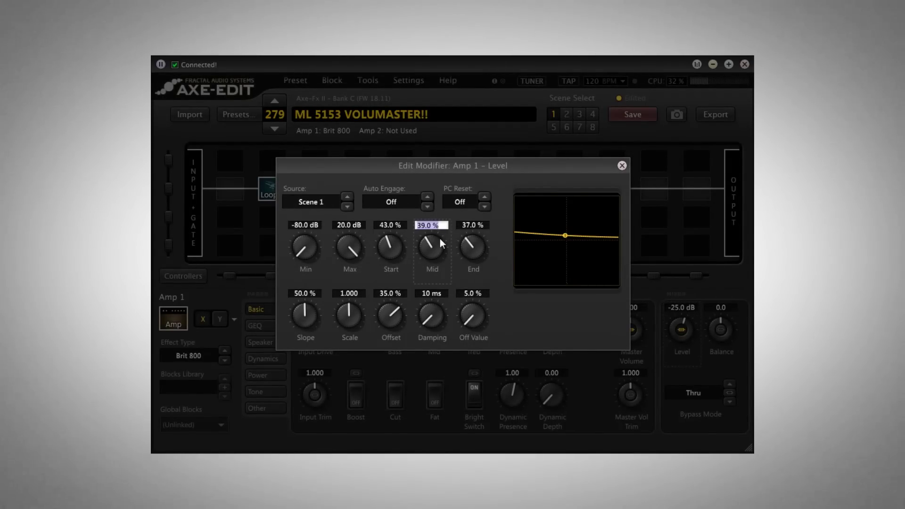
pyautogui.write('38')
pyautogui.press('Return')
pyautogui.write('37')
pyautogui.press('Return')
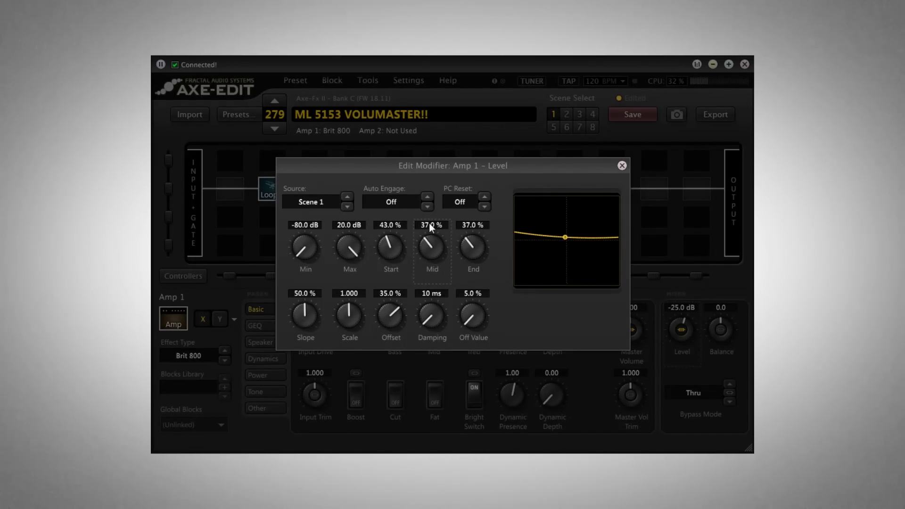
pyautogui.click(621, 166)
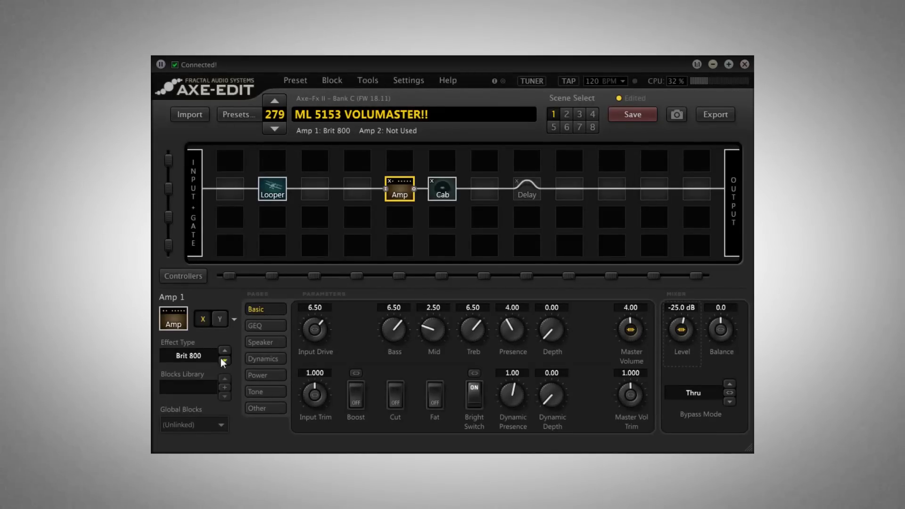
# Step: Drag Controller 1's Scene 1 value on the Scene page to 43.3%
pyautogui.click(183, 276)
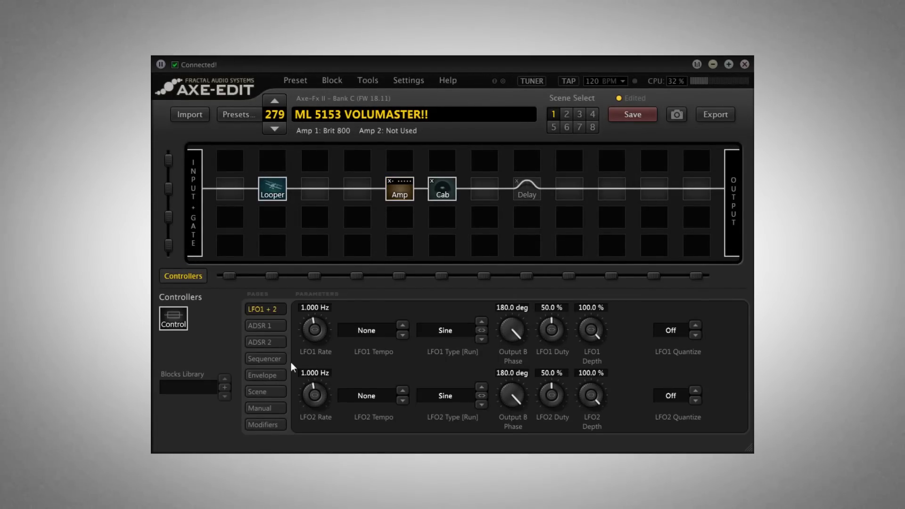
pyautogui.click(263, 392)
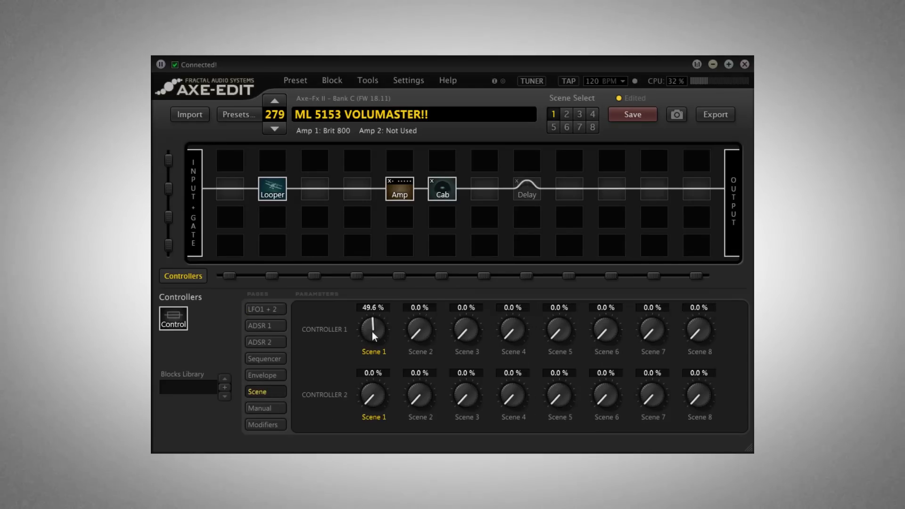
pyautogui.moveTo(373, 330); pyautogui.dragTo(349, 231)
# Step: View the Looper block's parameters, then return to the Controllers LFO1 + 2 page
pyautogui.click(273, 189)
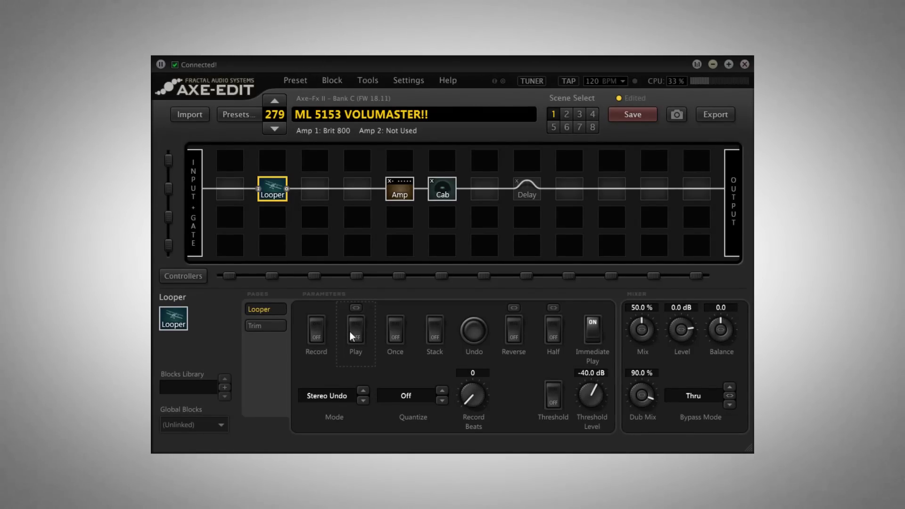
pyautogui.click(182, 275)
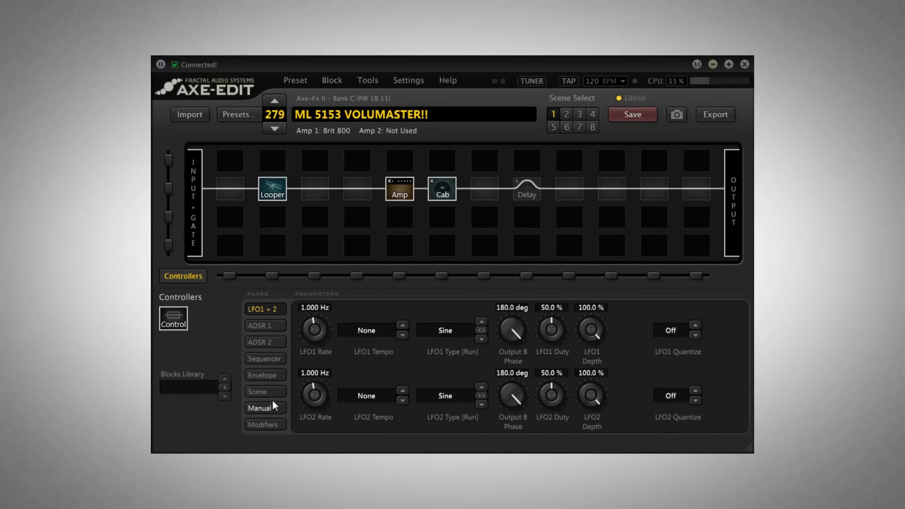
# Step: Sweep Controller 1's Scene 1 value by ear from 100% down to 31.5%, then up to 37%
pyautogui.click(258, 392)
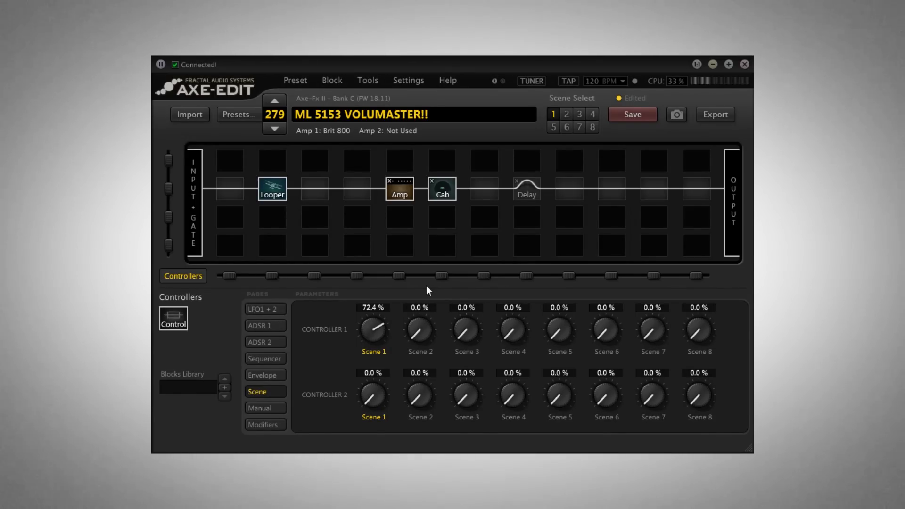
pyautogui.moveTo(373, 330); pyautogui.dragTo(357, 181)
pyautogui.moveTo(378, 328); pyautogui.dragTo(350, 377)
pyautogui.moveTo(377, 328); pyautogui.dragTo(387, 422)
pyautogui.moveTo(372, 357); pyautogui.dragTo(369, 369)
pyautogui.moveTo(371, 330); pyautogui.dragTo(373, 271)
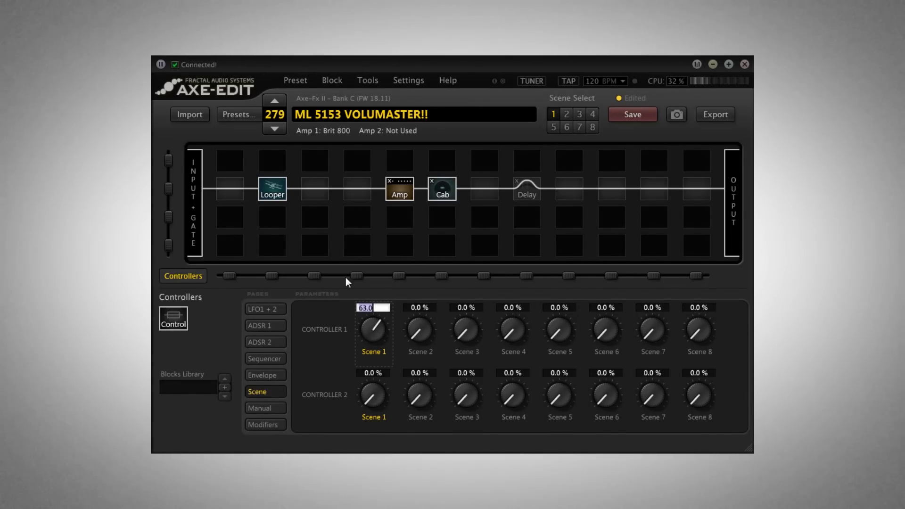
# Step: Type Controller 1's Scene 1 value directly, trying 60% and 70% before settling on 65%
pyautogui.write('60')
pyautogui.press('Return')
pyautogui.doubleClick(377, 308)
pyautogui.write('70')
pyautogui.doubleClick(375, 307)
pyautogui.write('65')
pyautogui.click(401, 195)
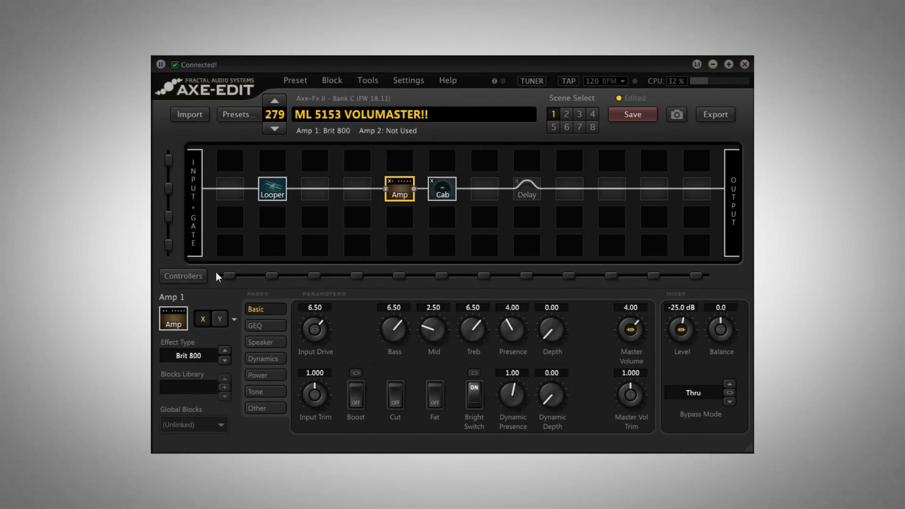
pyautogui.click(197, 277)
pyautogui.click(278, 390)
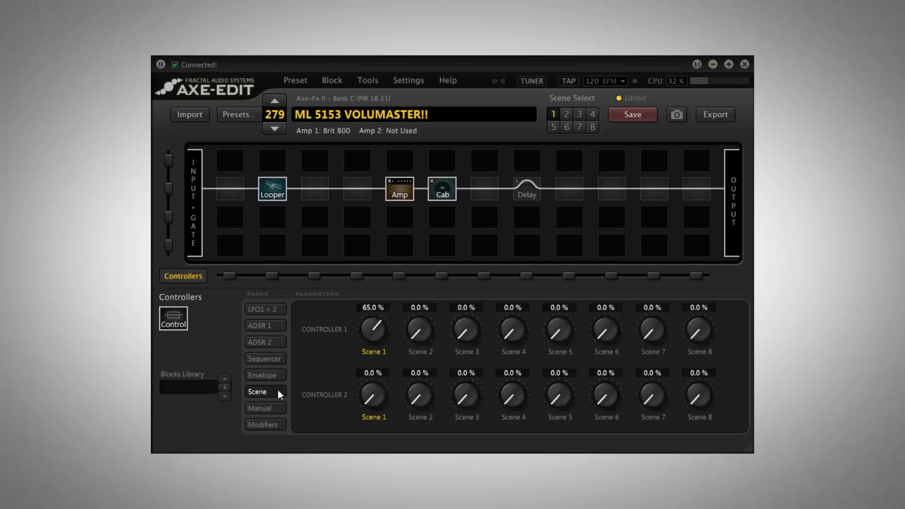